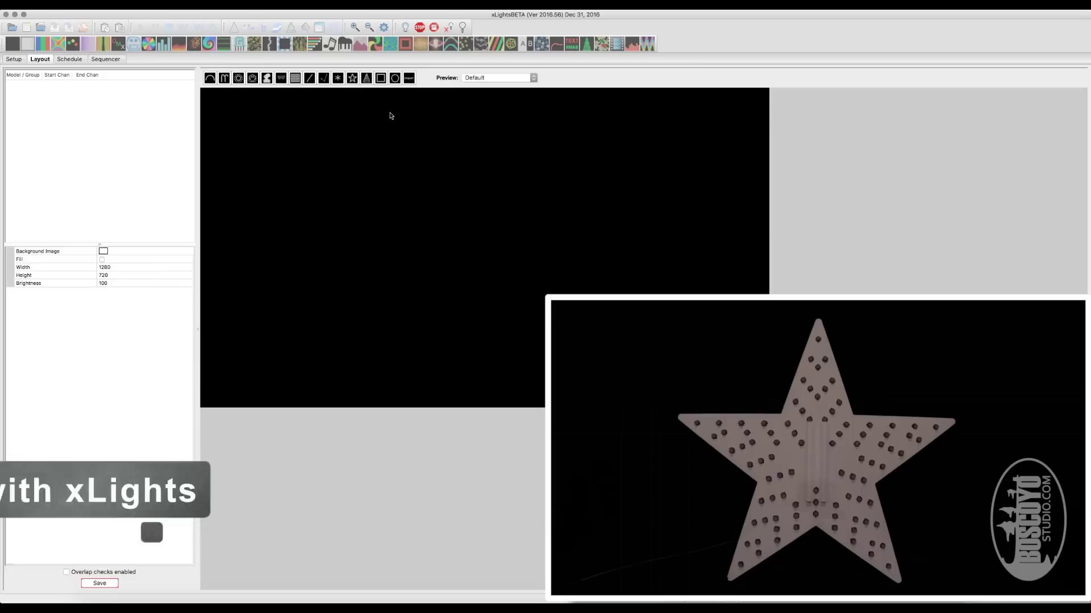
Place a Star model in the layout preview: 1 string, 50 nodes, 5 points.
left_click(353, 78)
left_click(421, 189)
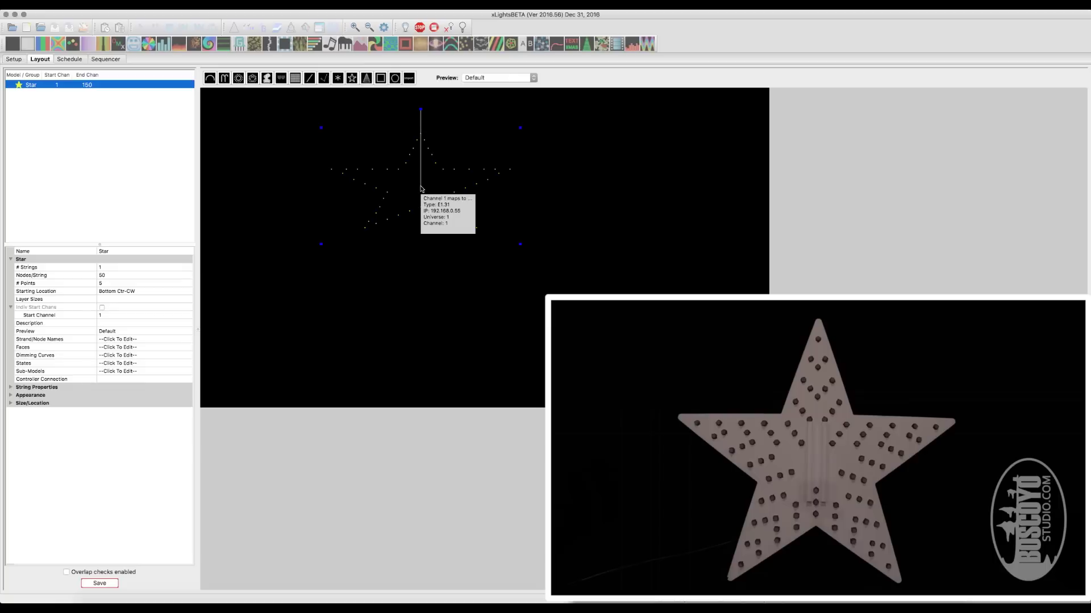
Set the Star to 90 nodes per string, keeping 5 points and the Bottom Ctr-CW start.
left_click(114, 268)
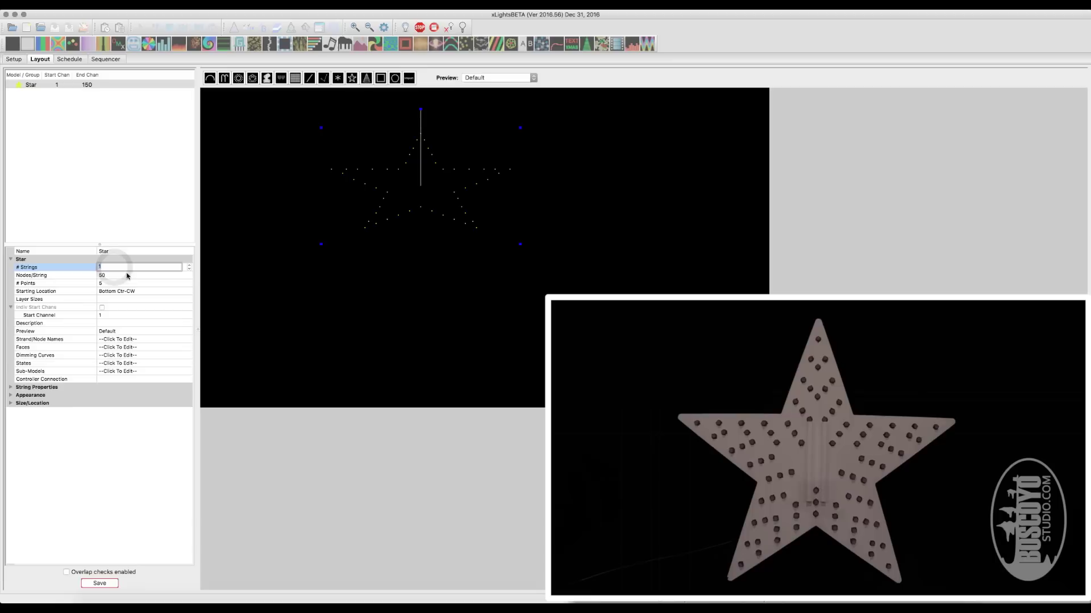
left_click(128, 275)
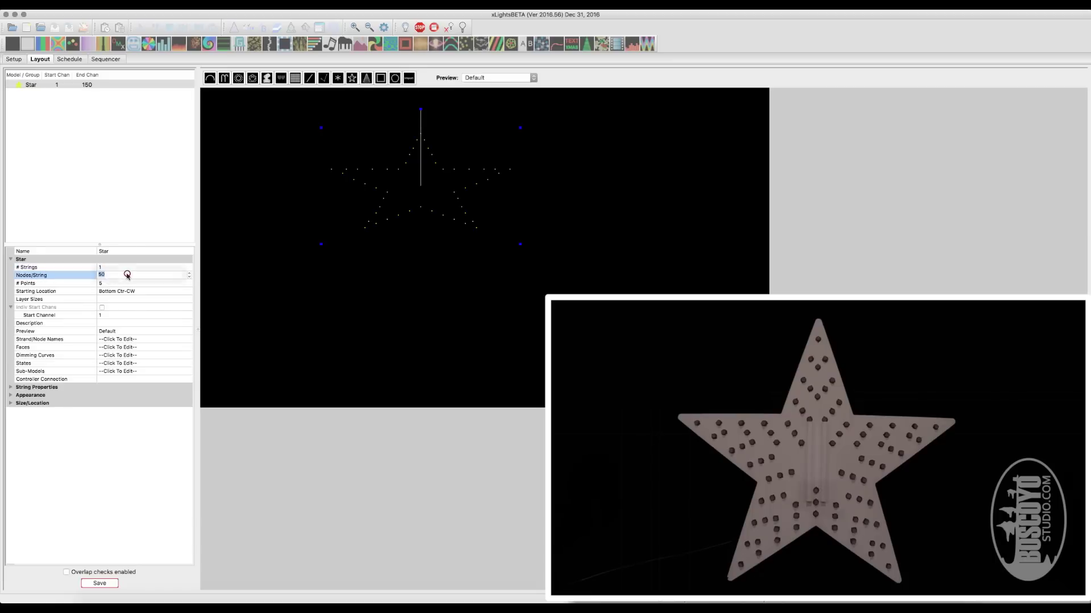
type("90")
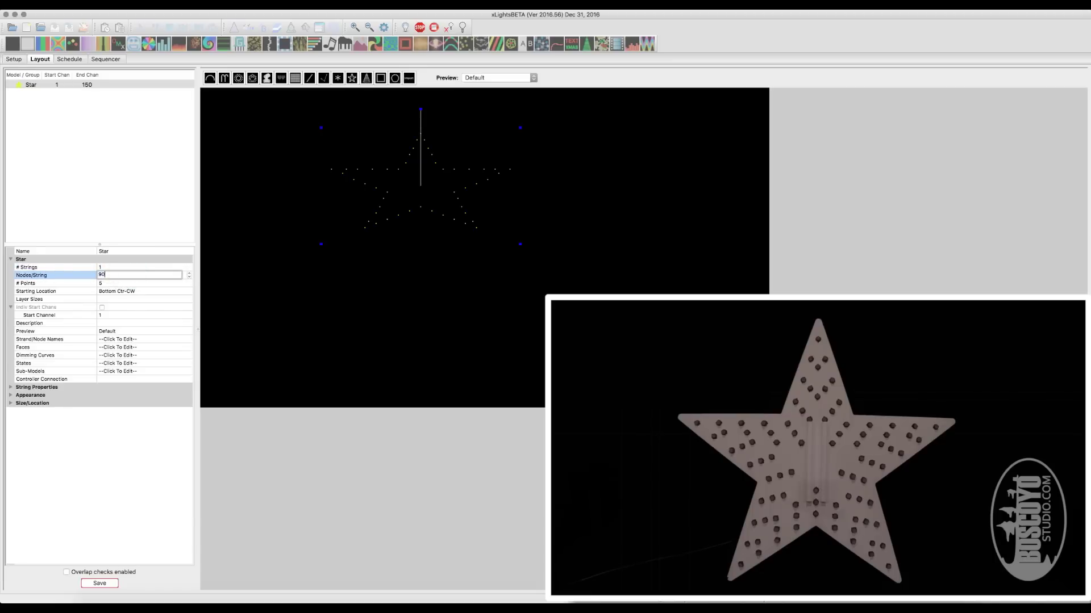
left_click(119, 284)
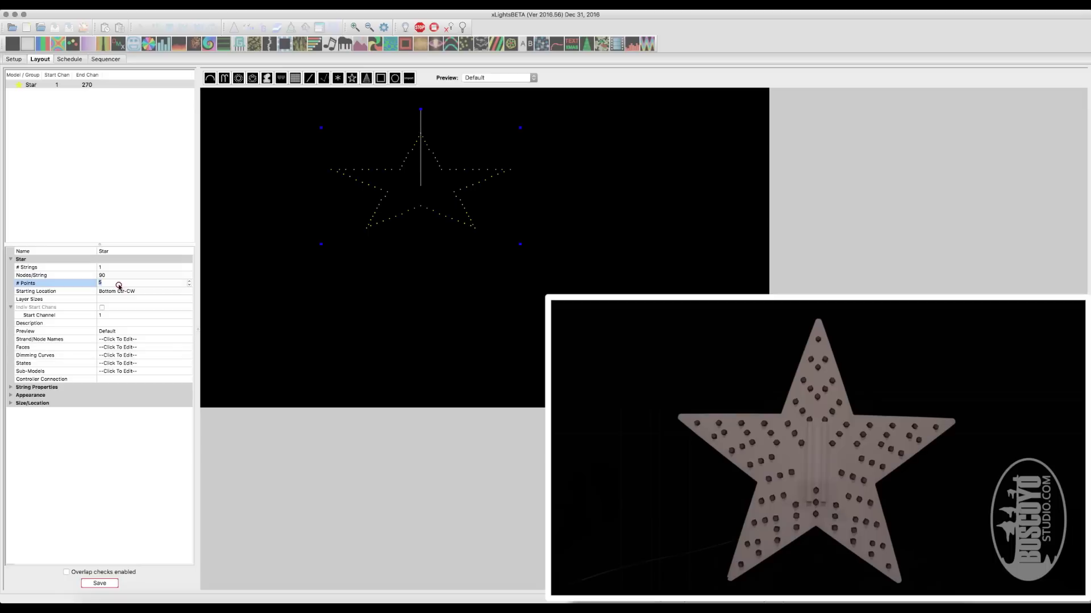
left_click(149, 293)
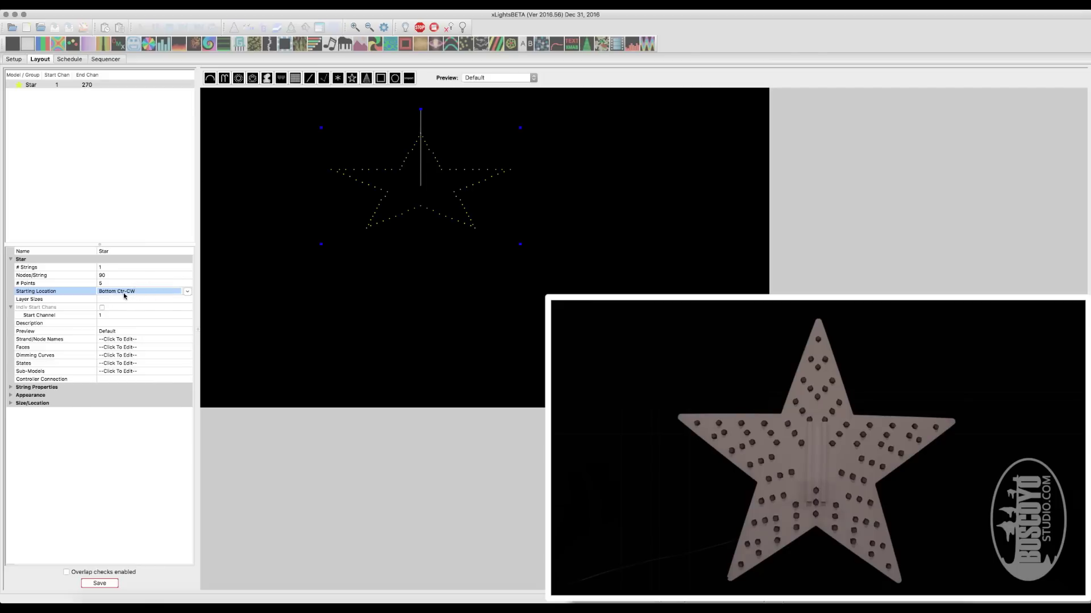
left_click(188, 292)
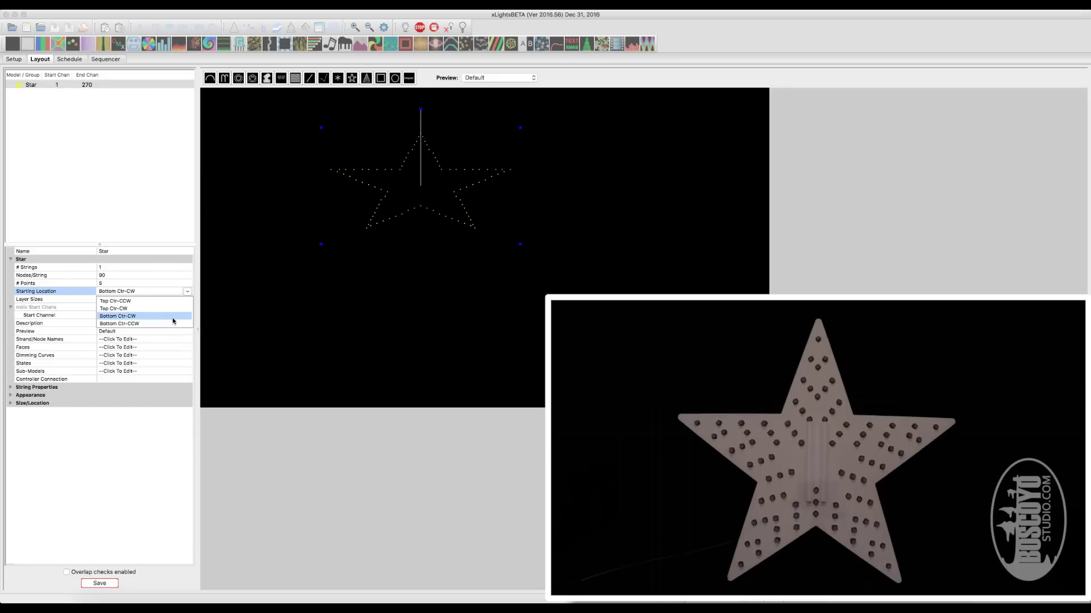
left_click(172, 317)
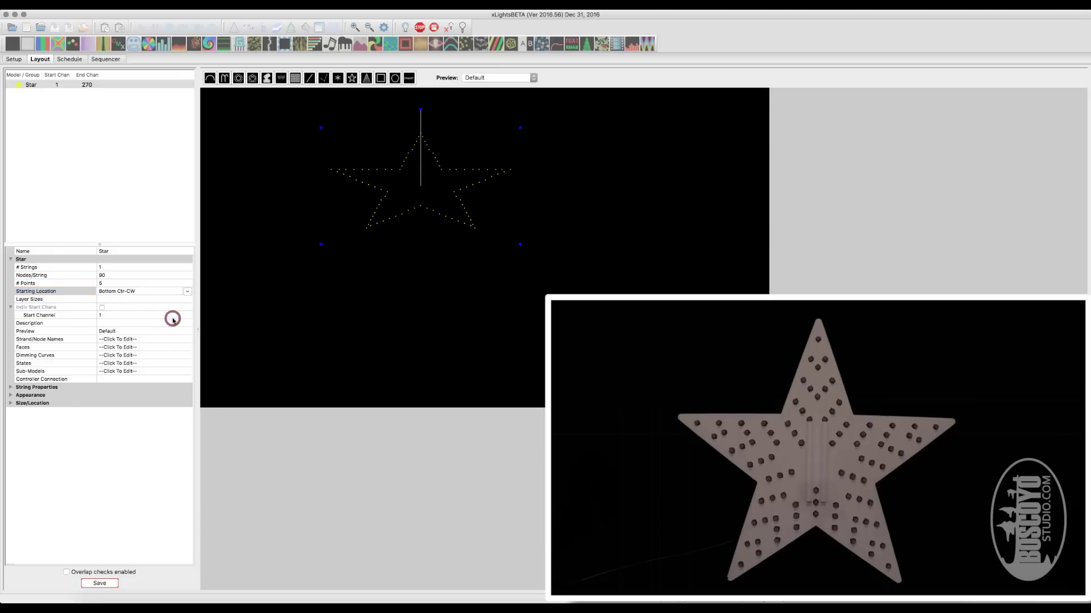
Apply Star layer sizes 20, 30, 40 and shrink the star around its centre.
left_click(131, 299)
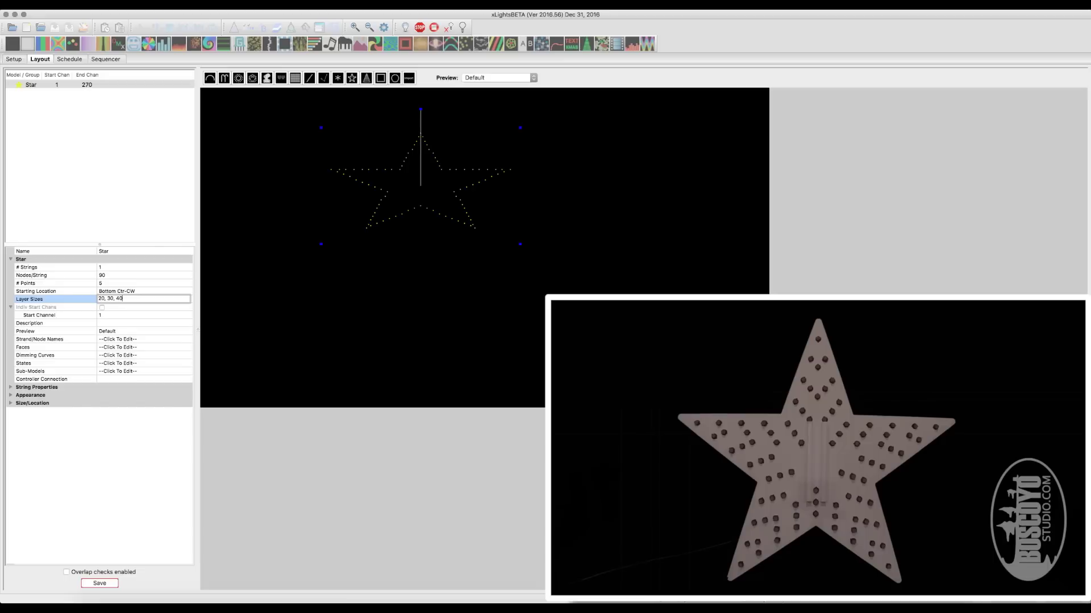
left_click(142, 308)
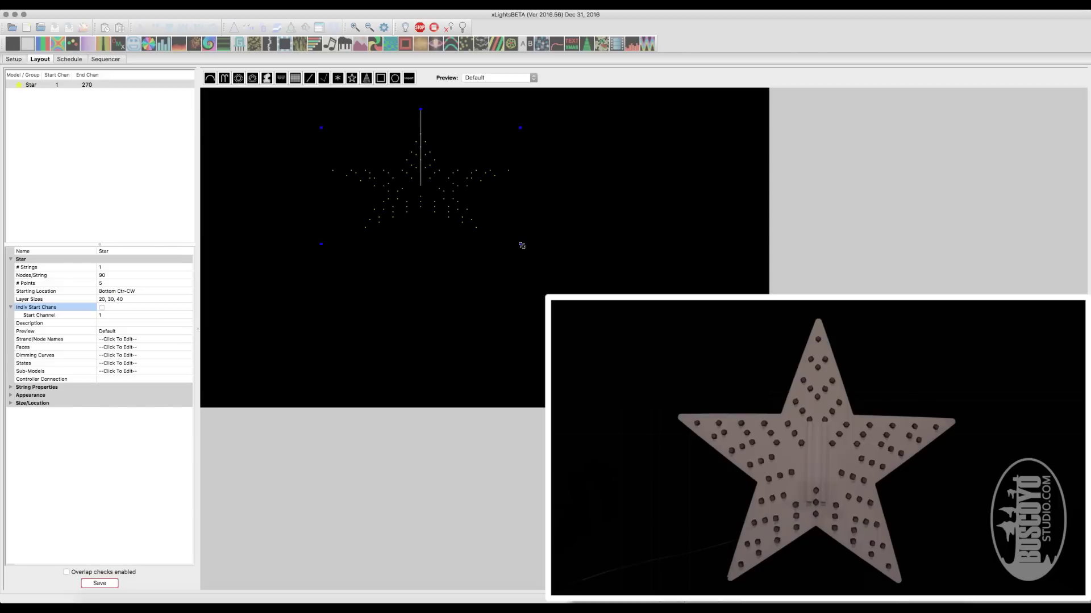
left_click_drag(521, 245, 468, 227)
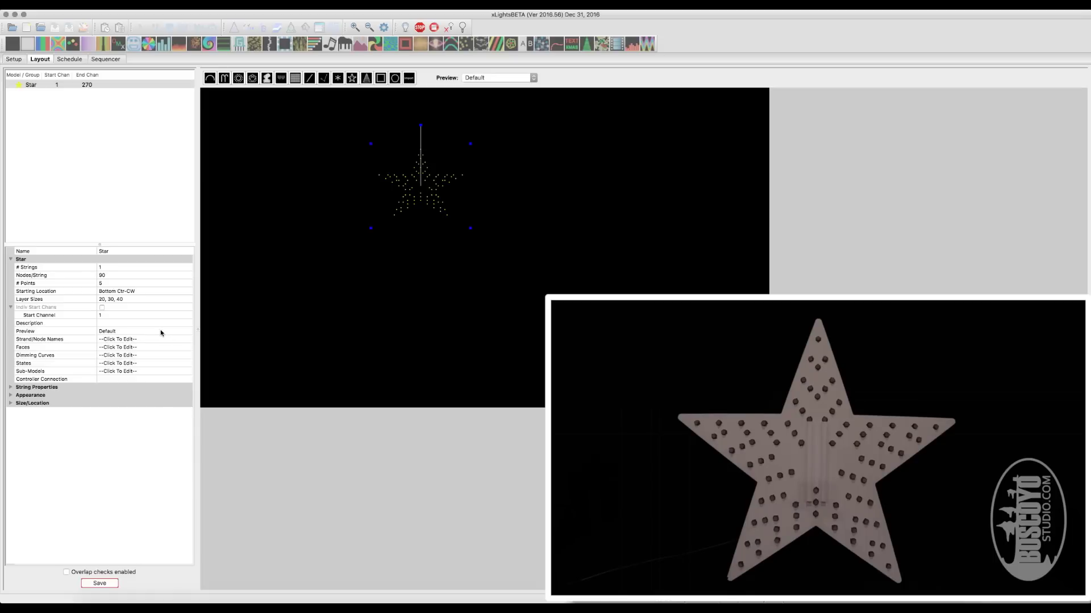
In the Strand/Node Names editor, enter Inner, Middle and Outside as the strand names, then confirm.
left_click(146, 340)
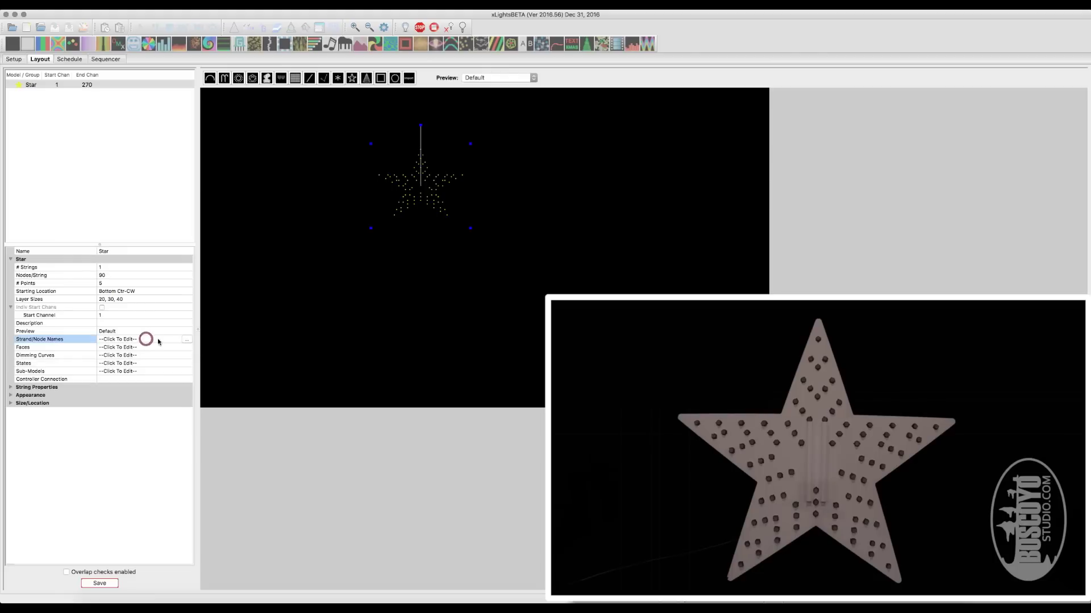
left_click(188, 340)
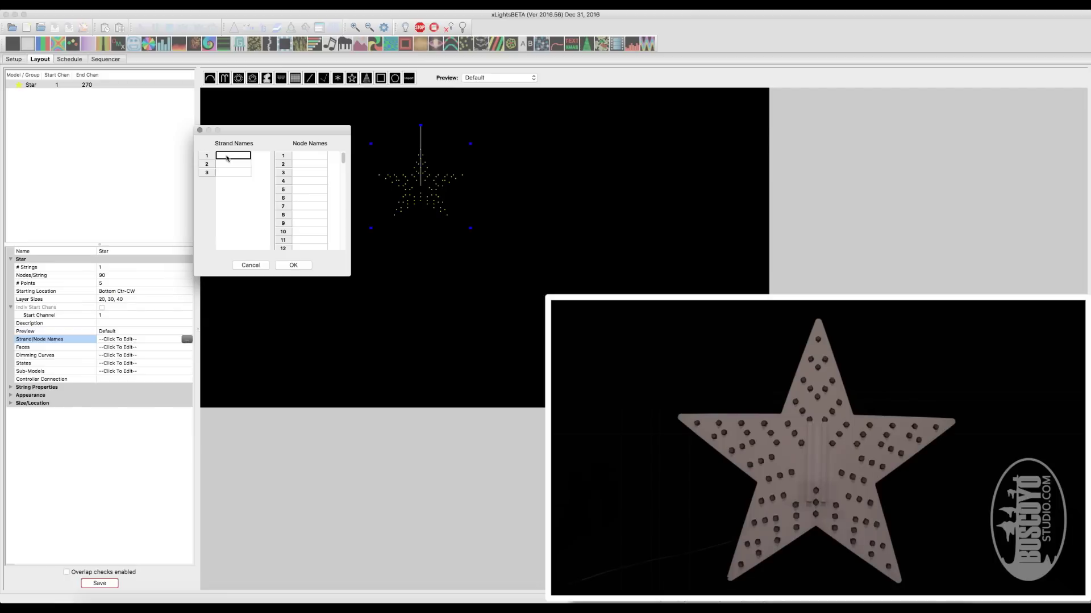
type("Inner")
left_click(231, 164)
type("Middle")
left_click(231, 172)
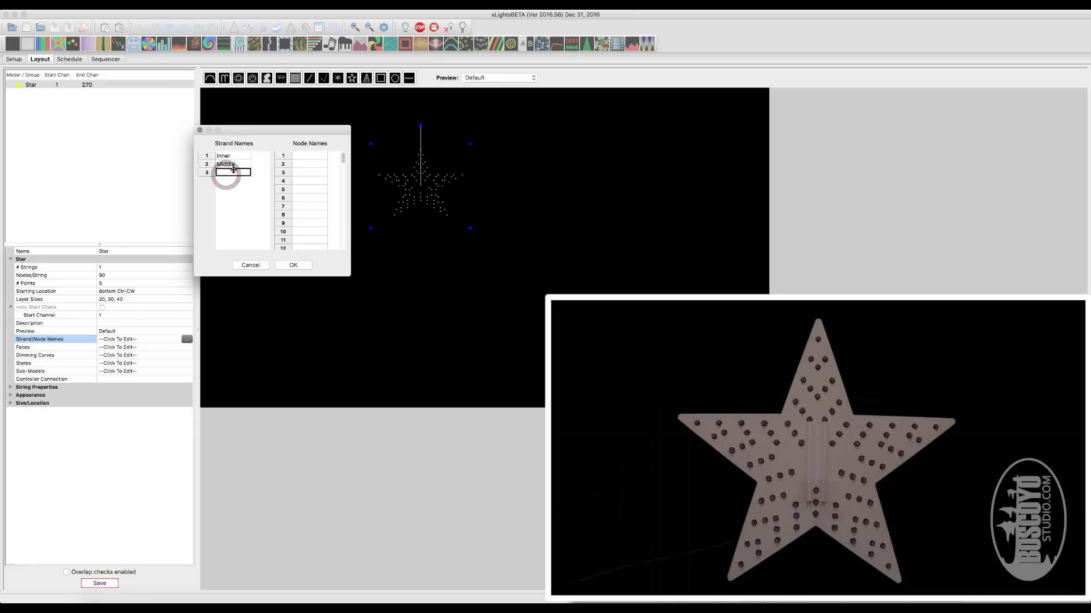
type("Outside")
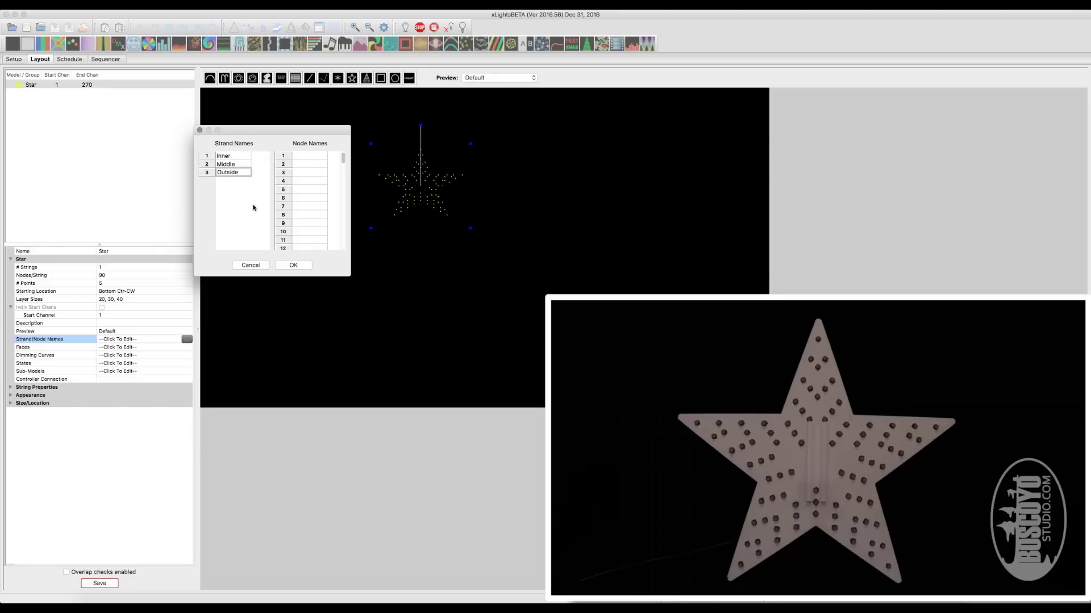
left_click(244, 163)
left_click(294, 266)
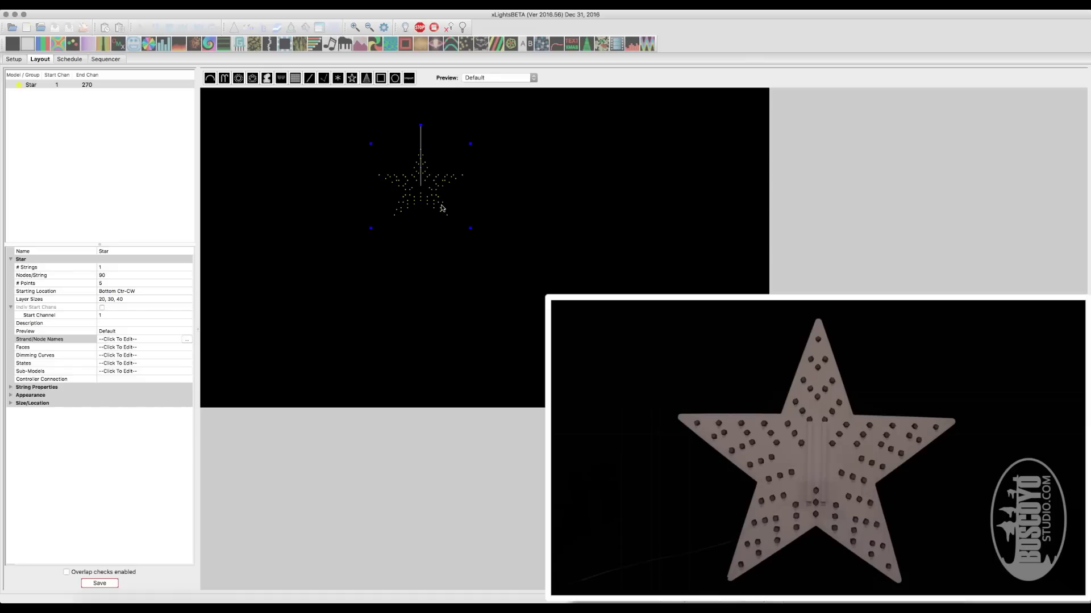
Check the Star's start channel, then go to the Sequencer tab.
left_click(111, 314)
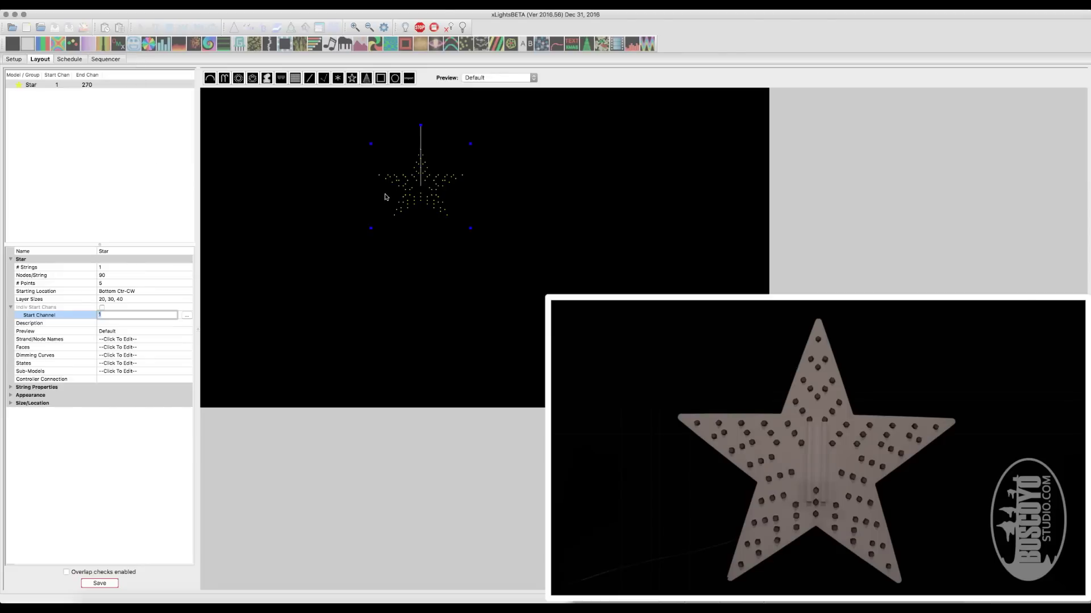
left_click(106, 59)
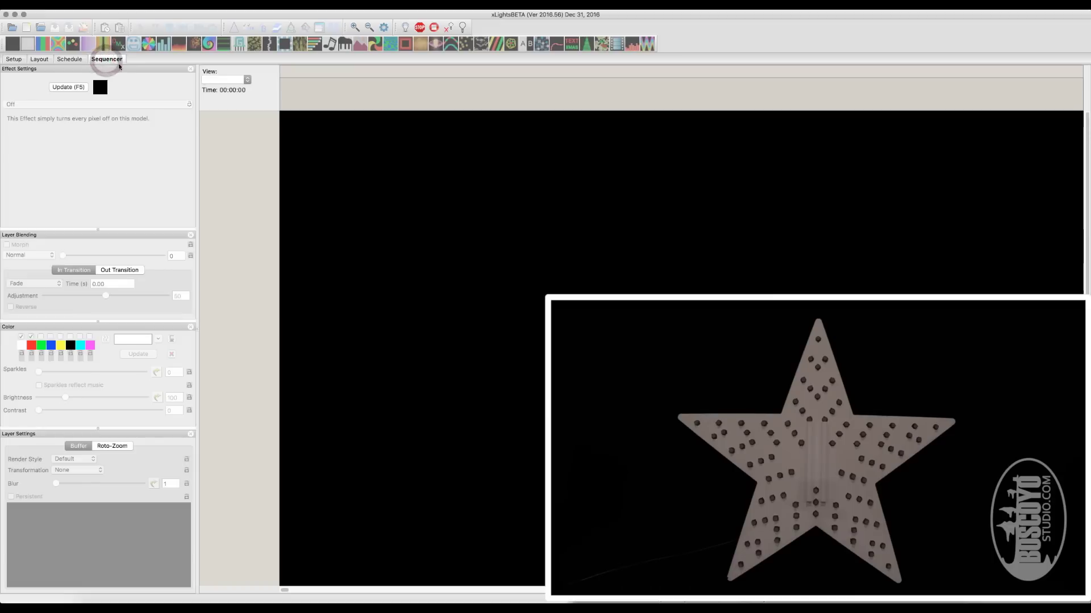
Create a new Animation sequence with a chosen frame rate using Quick Start.
left_click(42, 10)
left_click(45, 27)
left_click(297, 202)
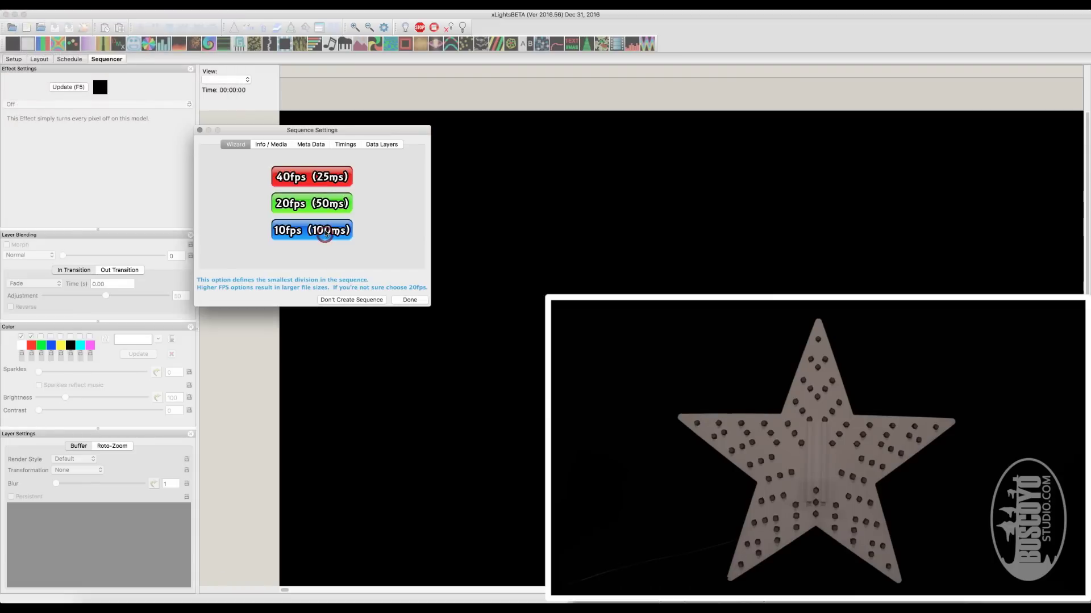
left_click(333, 207)
left_click(317, 225)
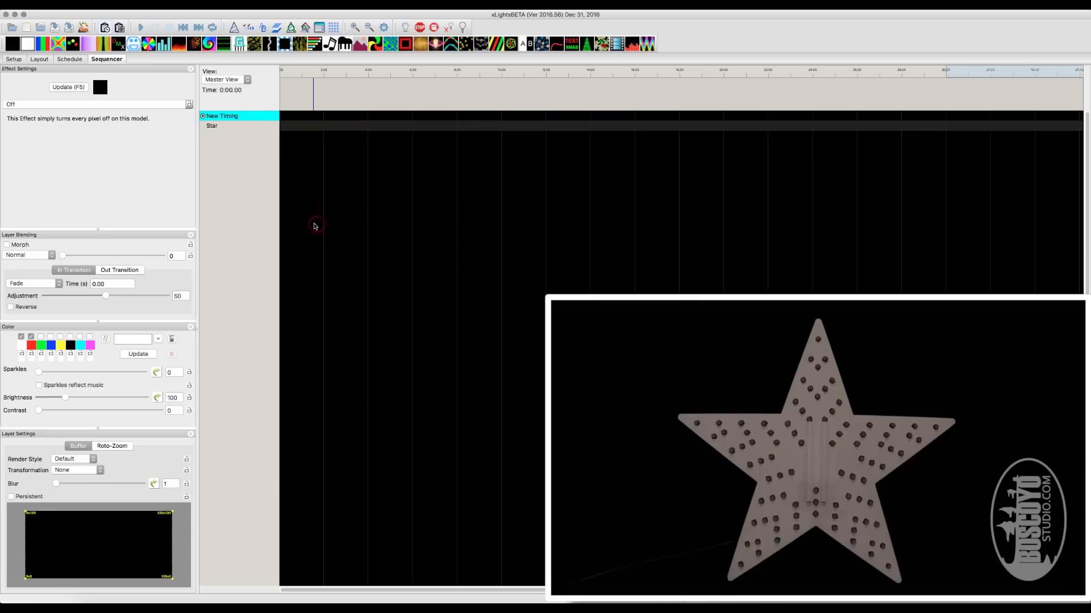
Expand the Star row into its Inner, Middle and Outside strands and mark a timeline point.
double_click(225, 126)
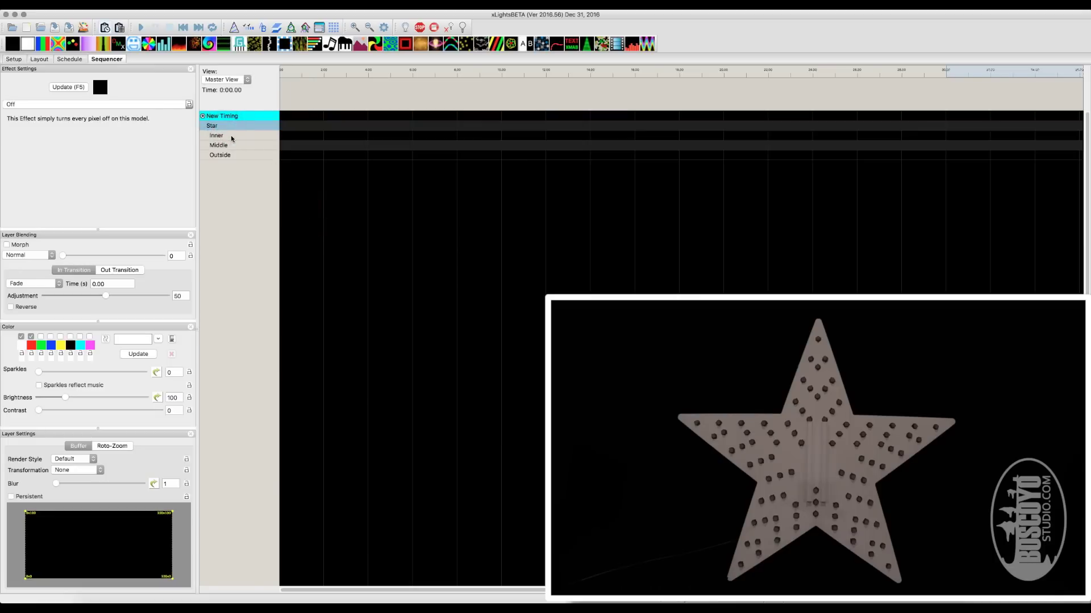
left_click(231, 135)
left_click(503, 100)
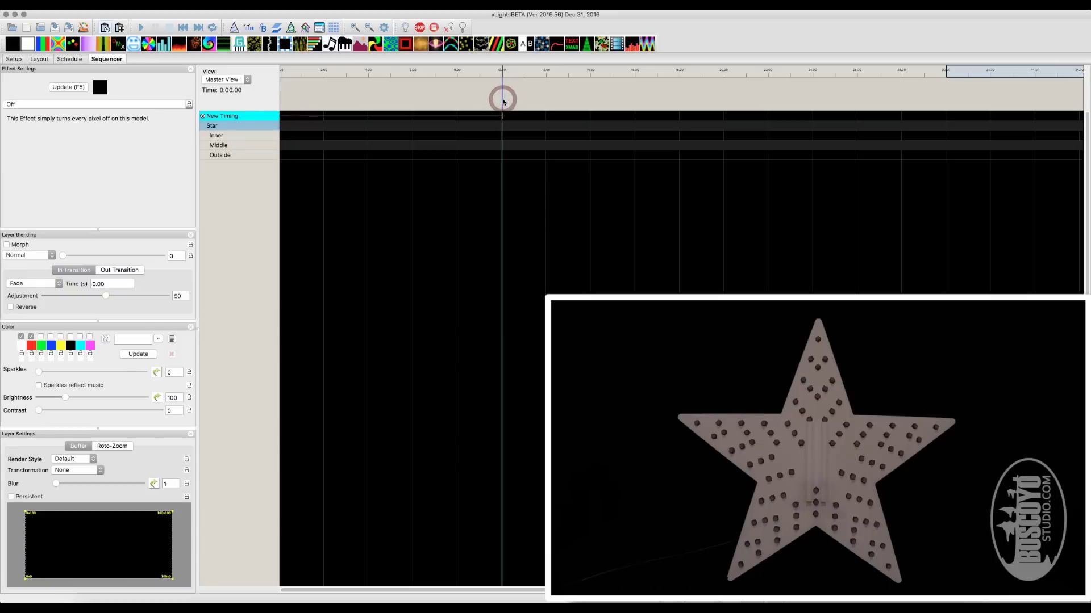
Enable output to lights, add a Butterfly effect to the Star, and move it down through the strands.
key("Down")
left_click(462, 28)
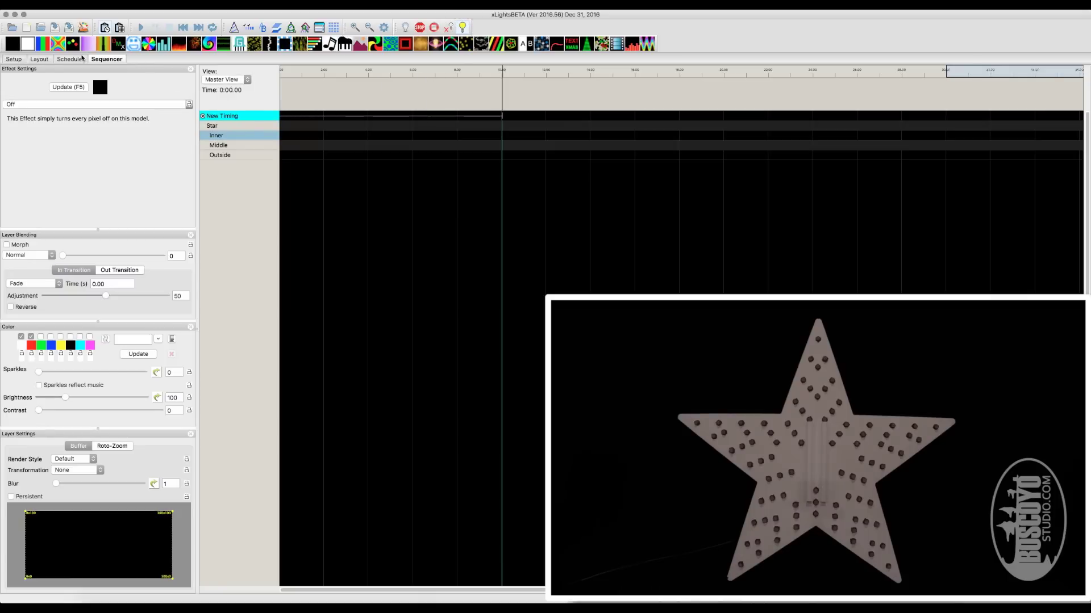
left_click_drag(63, 48, 392, 126)
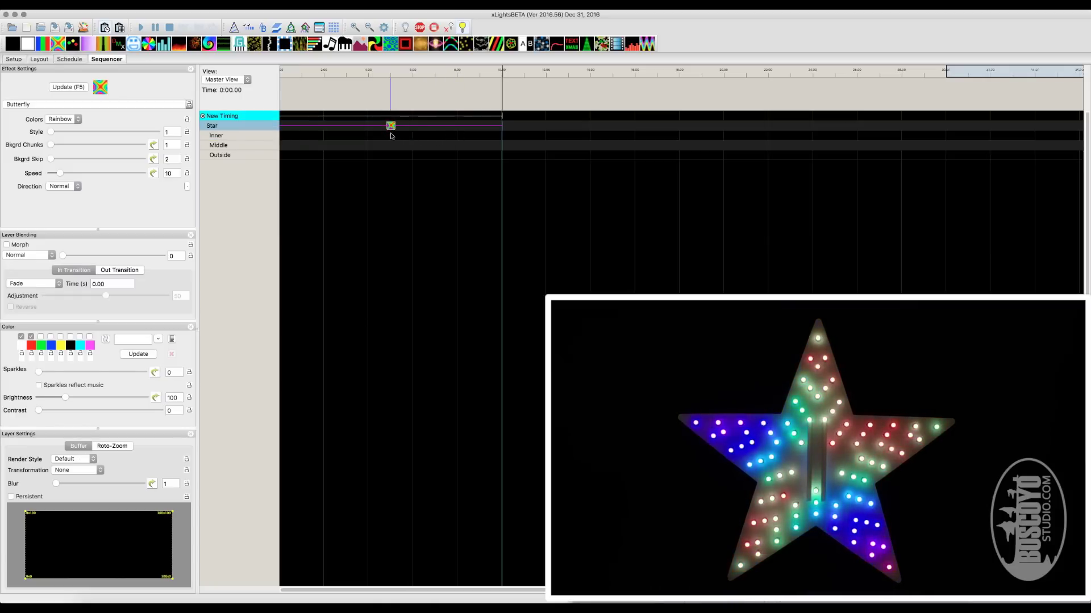
left_click_drag(391, 126, 391, 137)
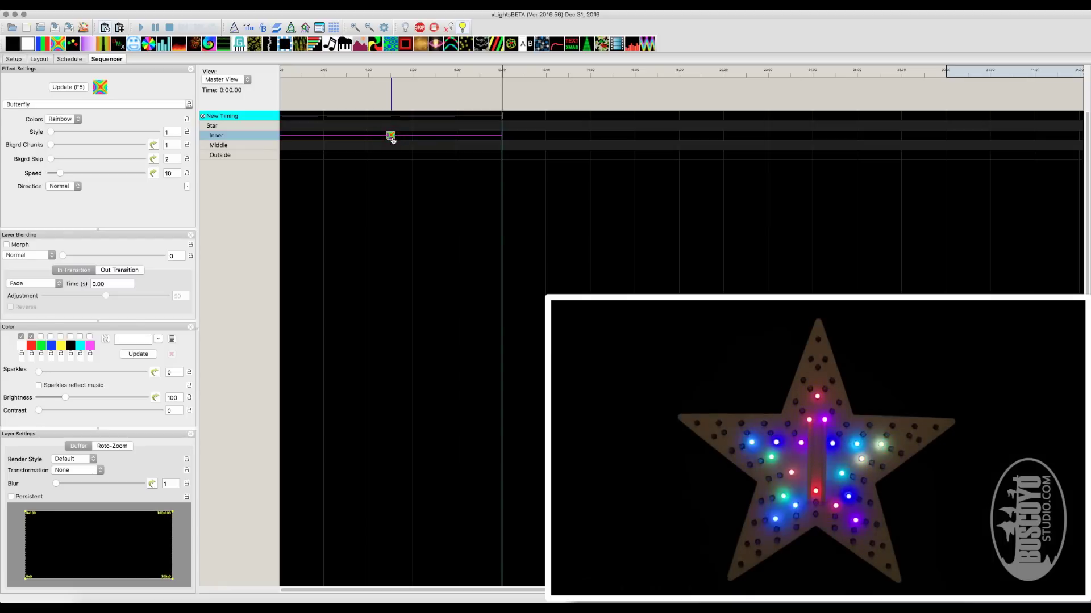
left_click_drag(392, 141, 392, 157)
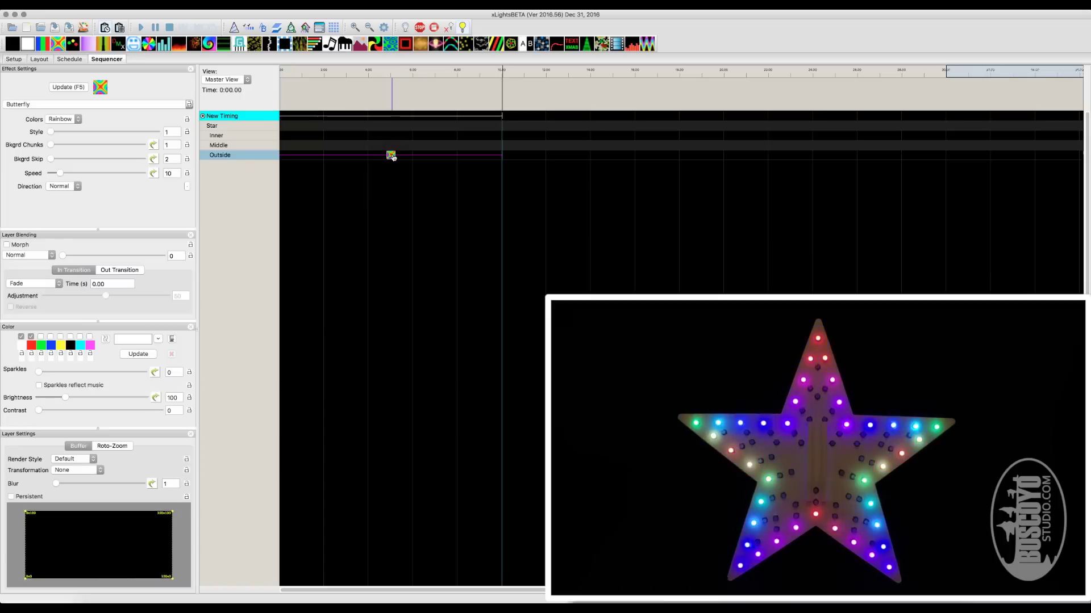